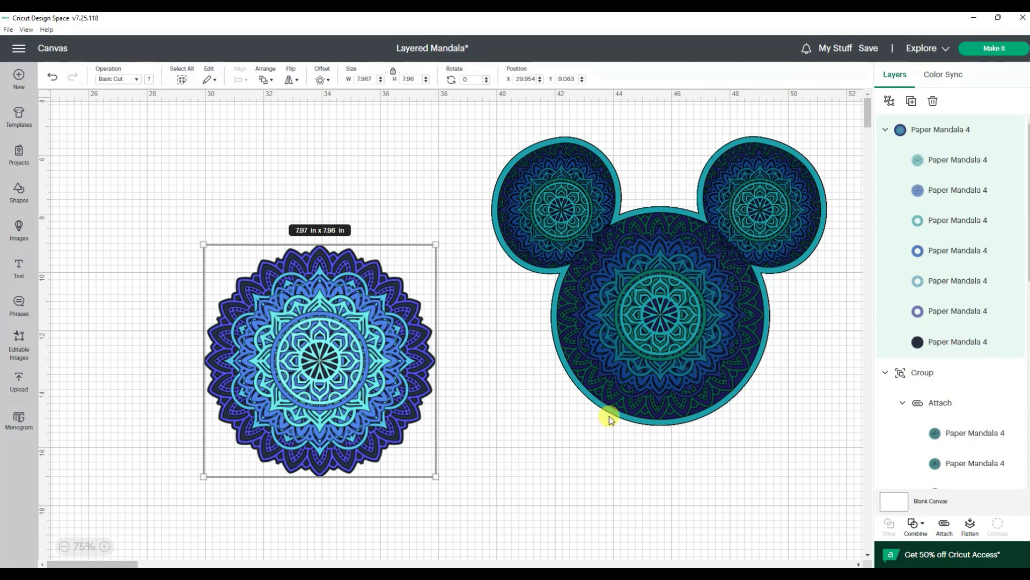
Step: Hide every layer of the large blue mandala except its purple outer ring
mouse_move(1011, 343)
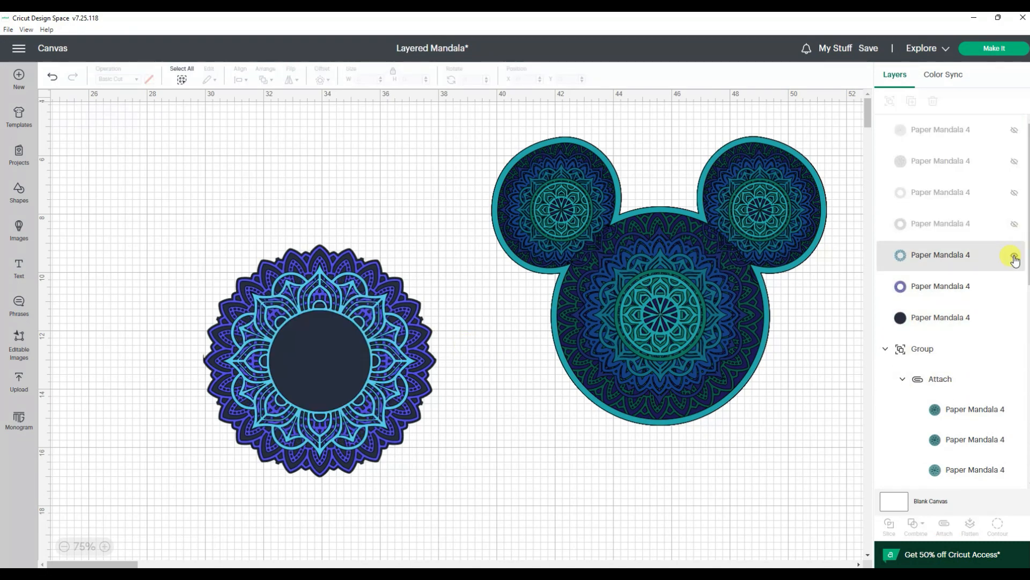
click(1010, 255)
click(1014, 320)
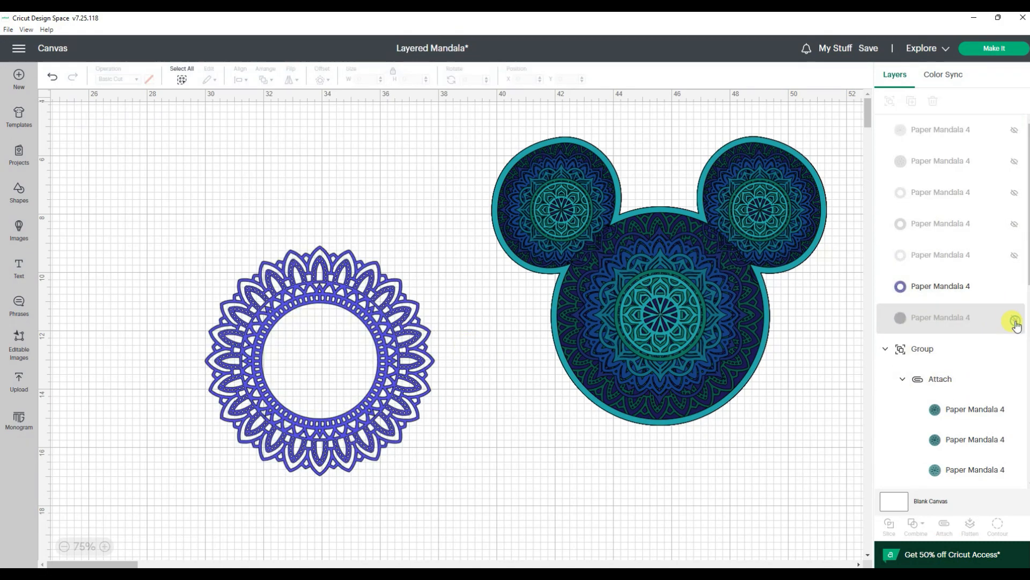
Step: Duplicate the purple ring, shrink the copy to about 4.07 x 4.08 in and overlap it with the large ring's upper-left edge like an ear
click(379, 333)
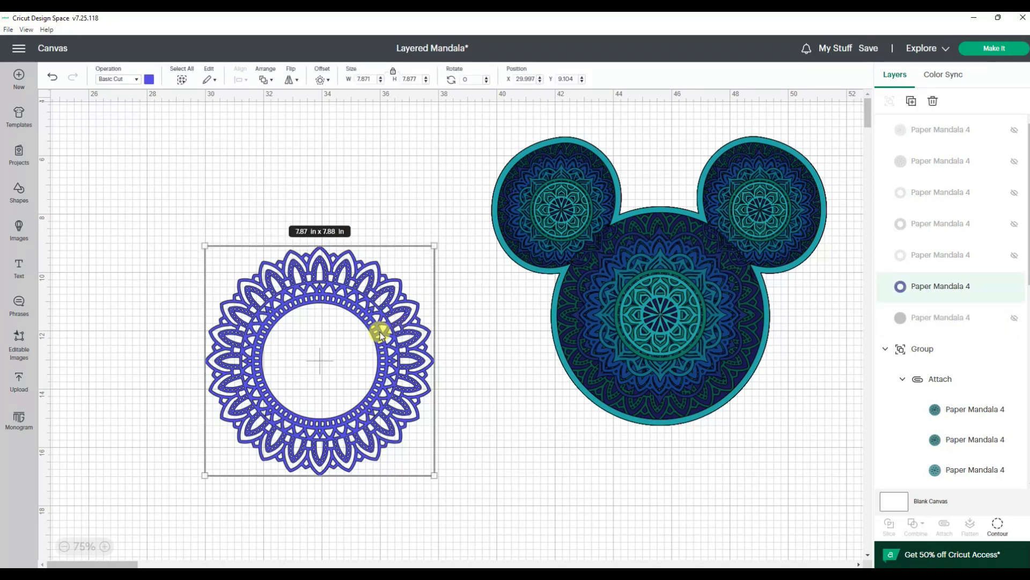
key(ctrl+c)
key(ctrl+v)
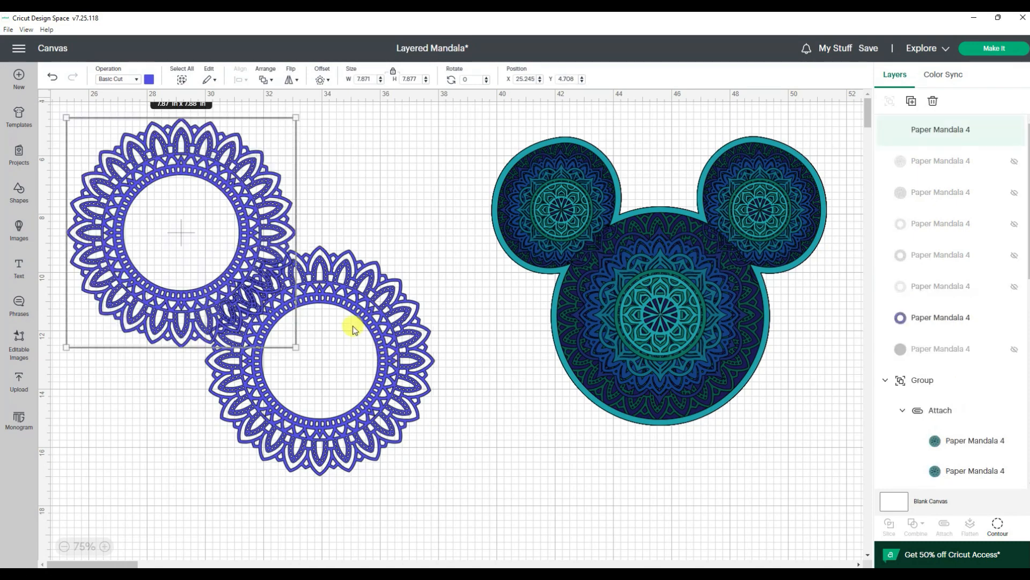
drag(295, 347, 244, 278)
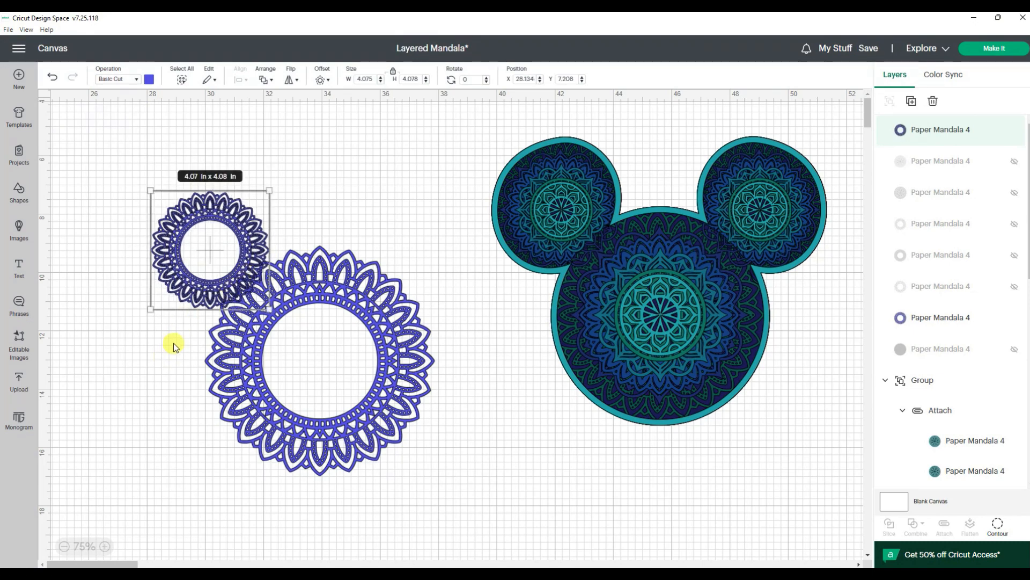
Step: Examine up close how the cutouts of the small and large purple rings overlap
click(104, 547)
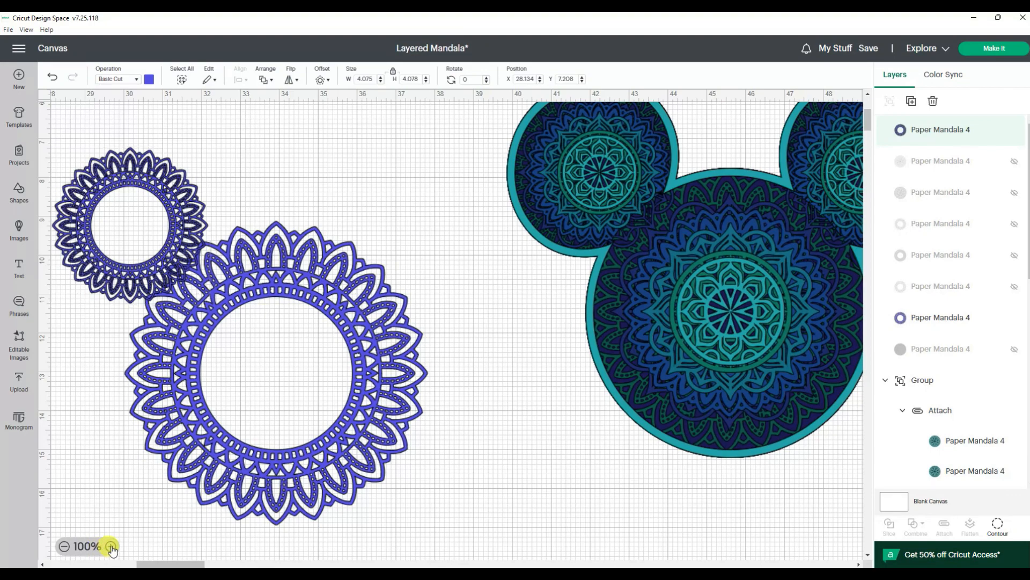
click(110, 546)
click(111, 546)
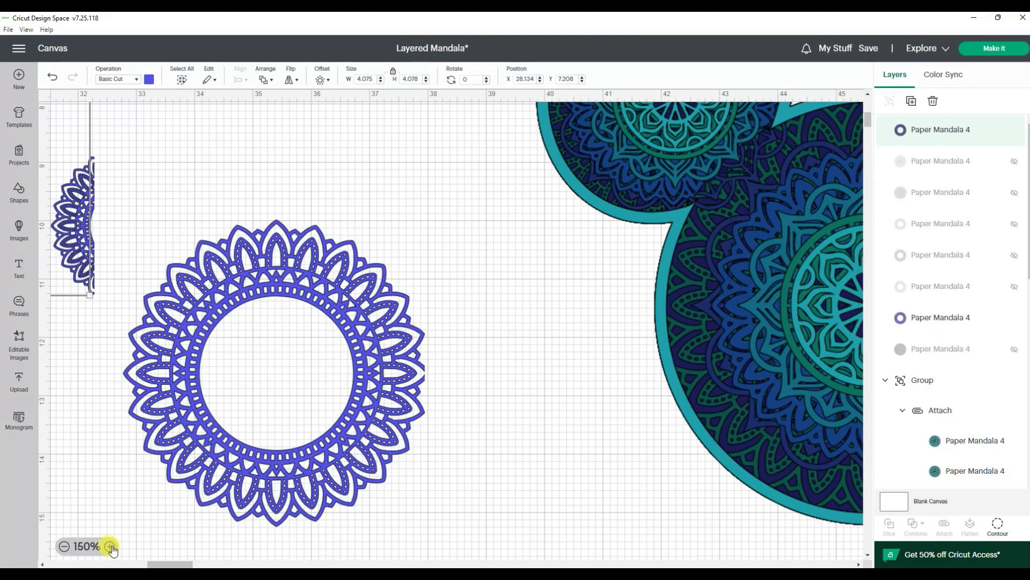
drag(183, 563, 163, 566)
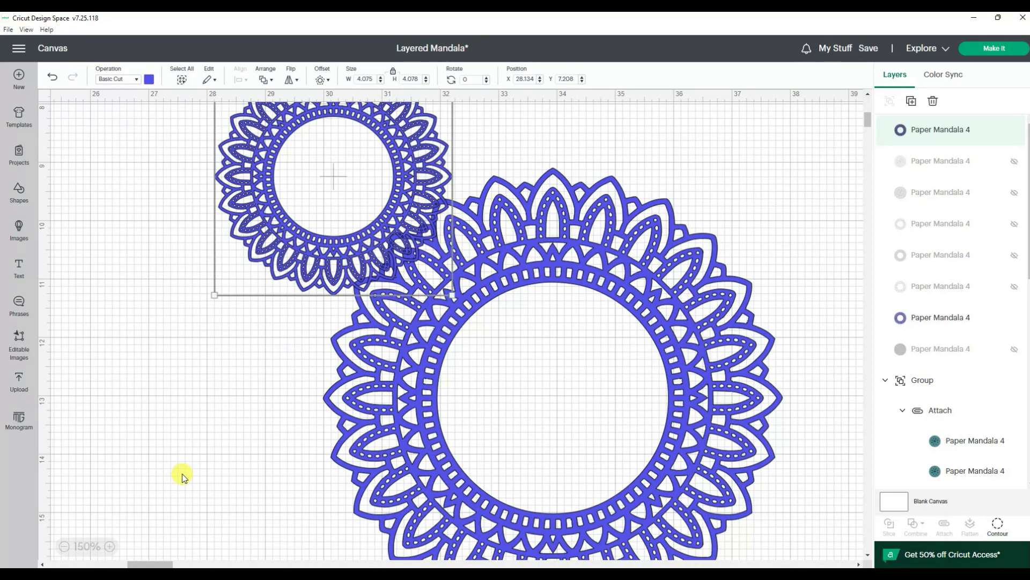
click(110, 546)
click(111, 546)
click(112, 547)
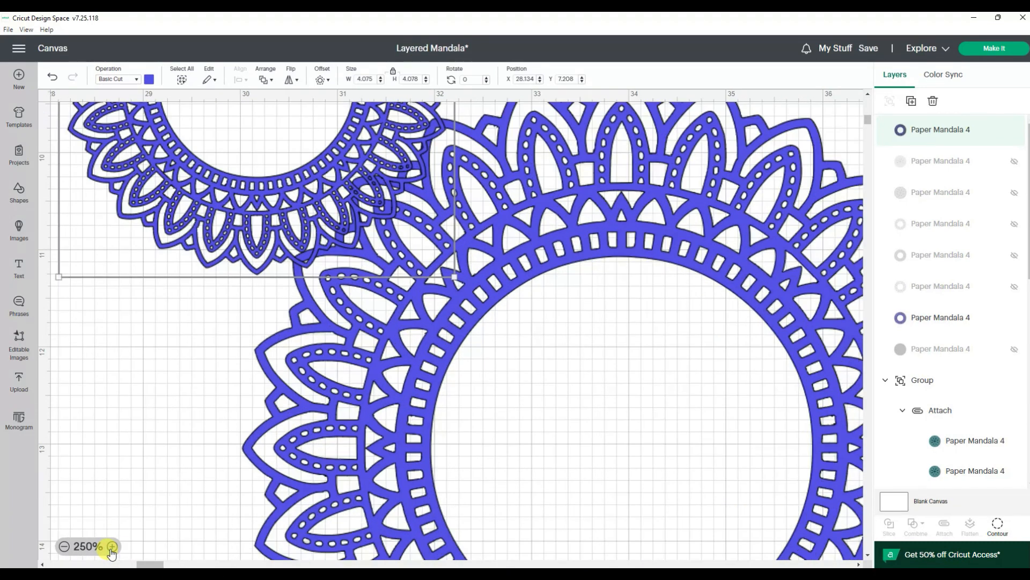
click(113, 546)
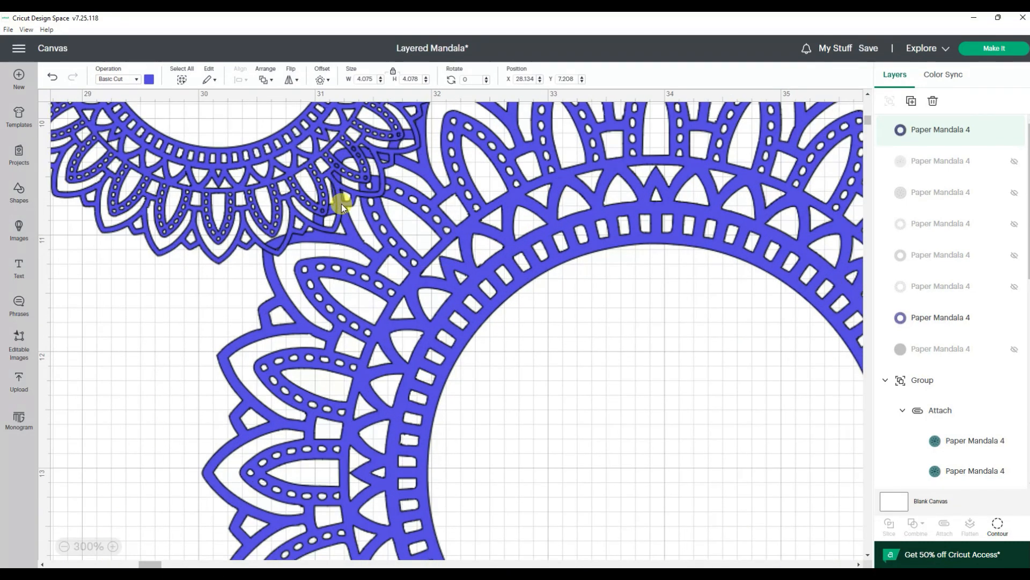
drag(362, 197, 379, 177)
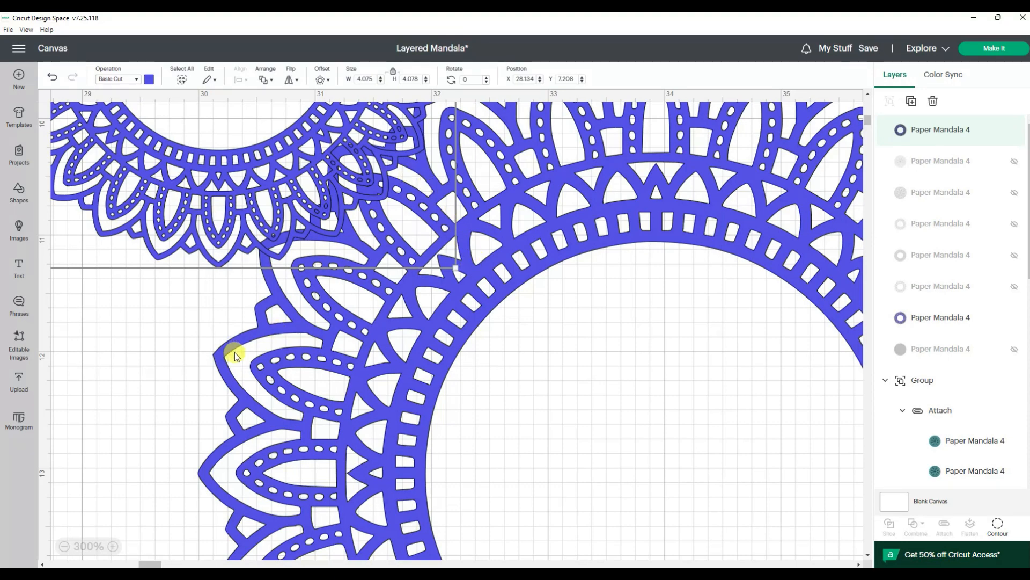
click(64, 547)
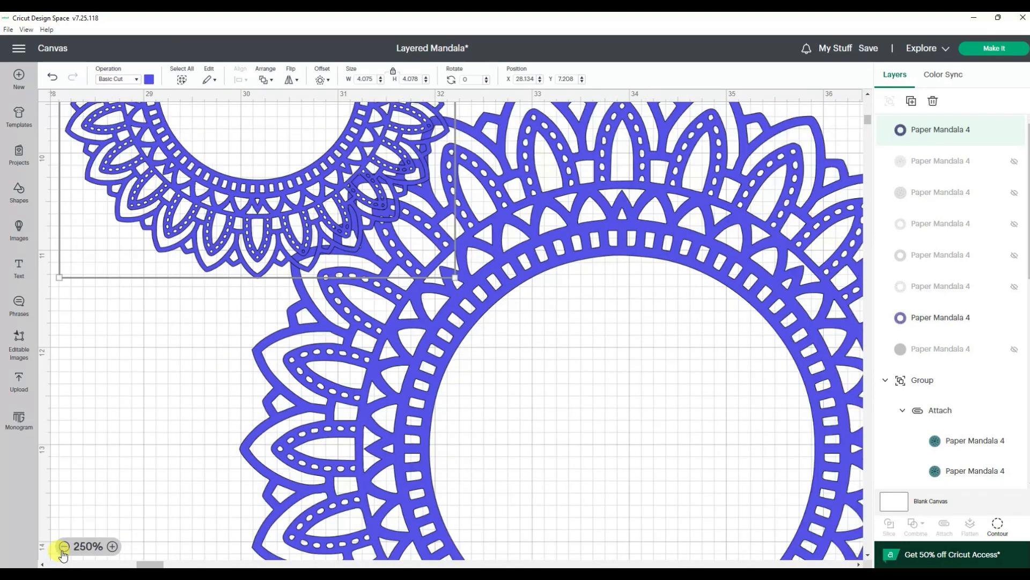
click(63, 548)
click(63, 547)
click(63, 548)
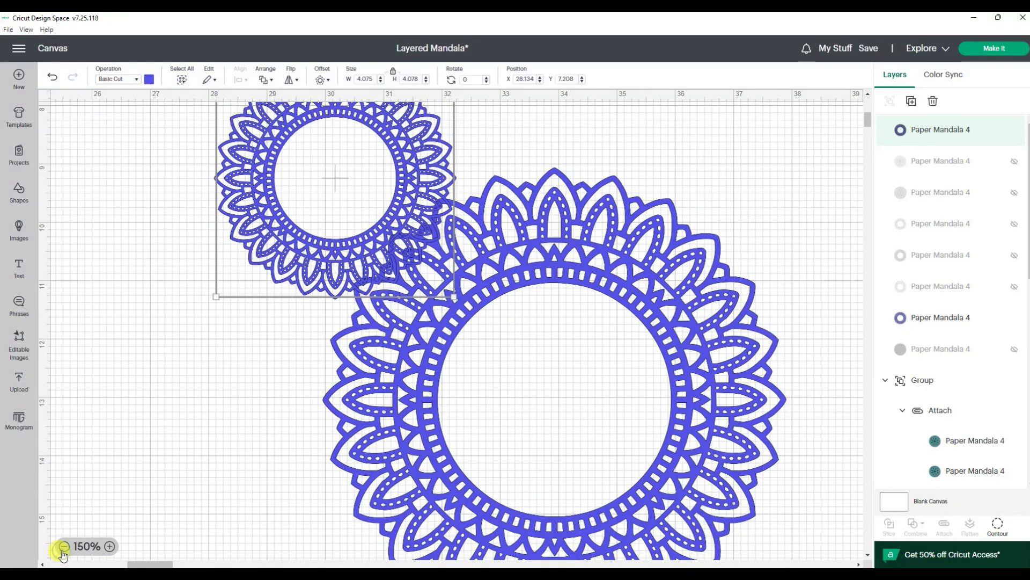
click(64, 547)
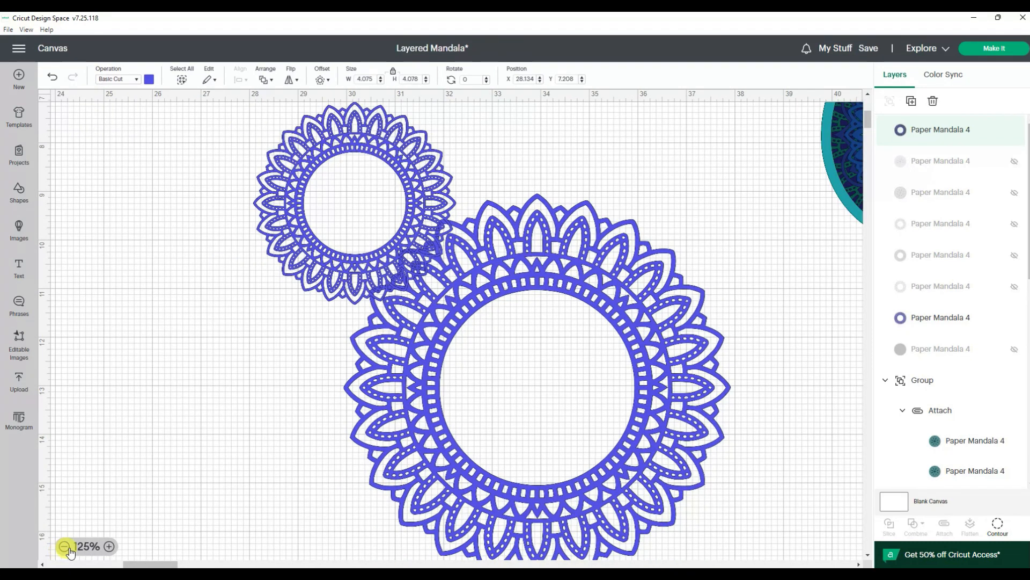
Step: Try welding the small and large purple rings together, and undo the weld
shift+click(503, 269)
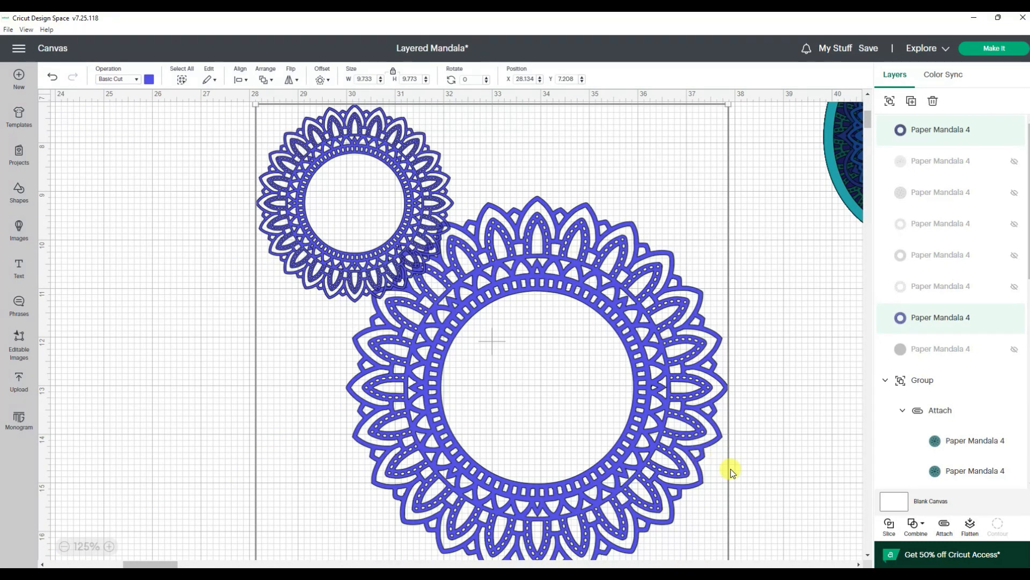
click(913, 529)
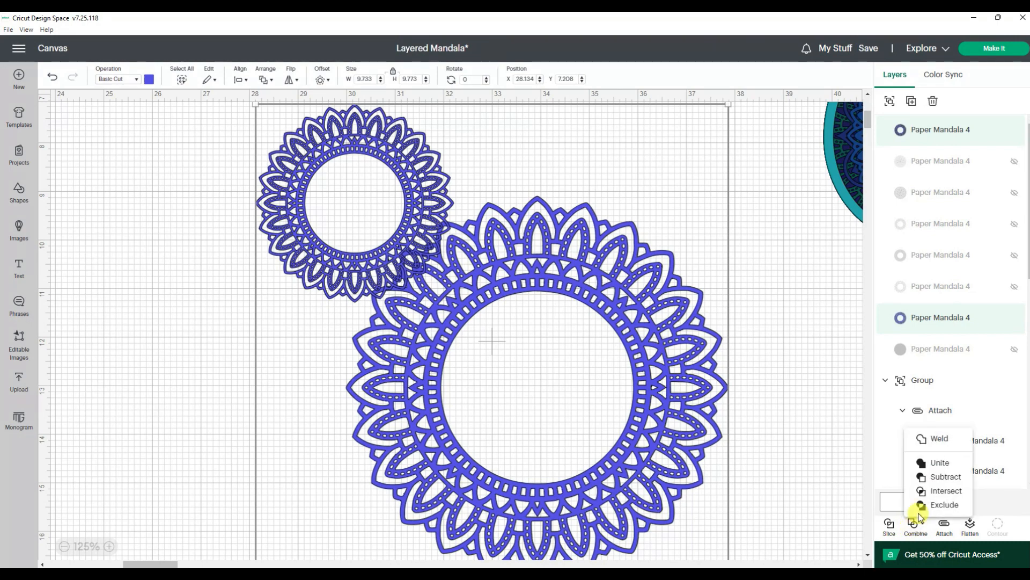
click(930, 437)
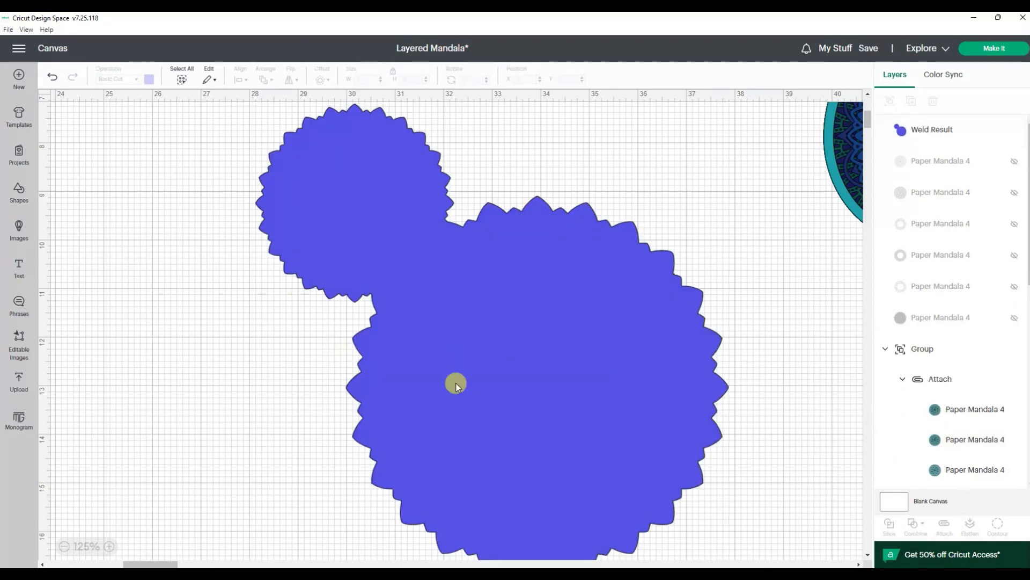
click(52, 78)
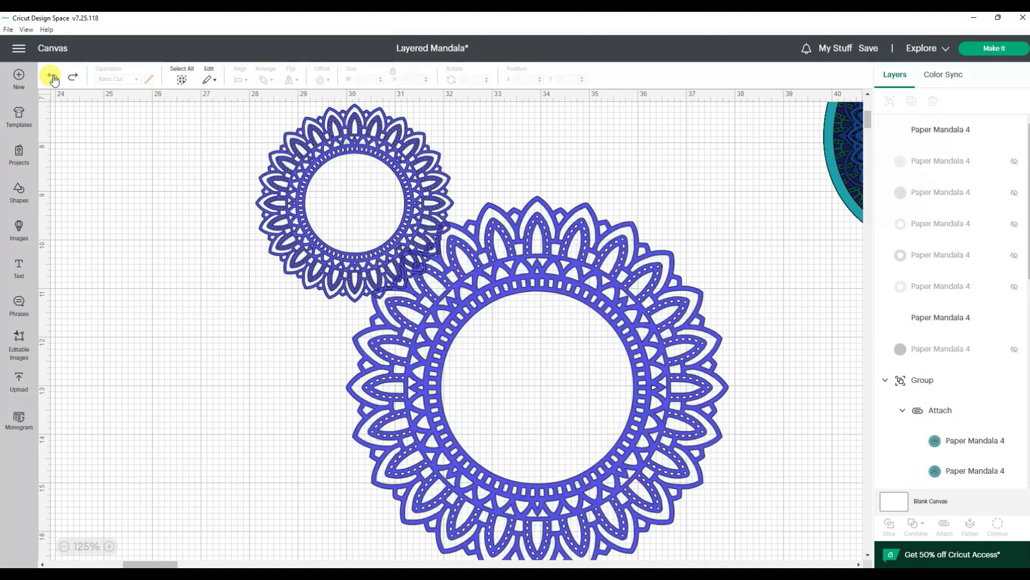
Step: Try combining the two overlapping rings with Unite, and undo it
click(334, 254)
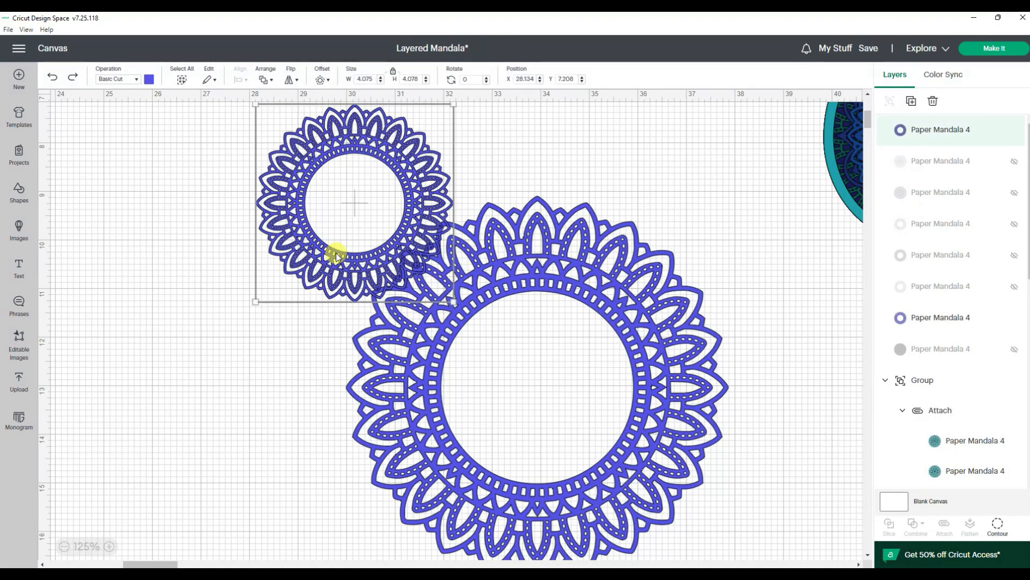
shift+click(651, 253)
click(916, 526)
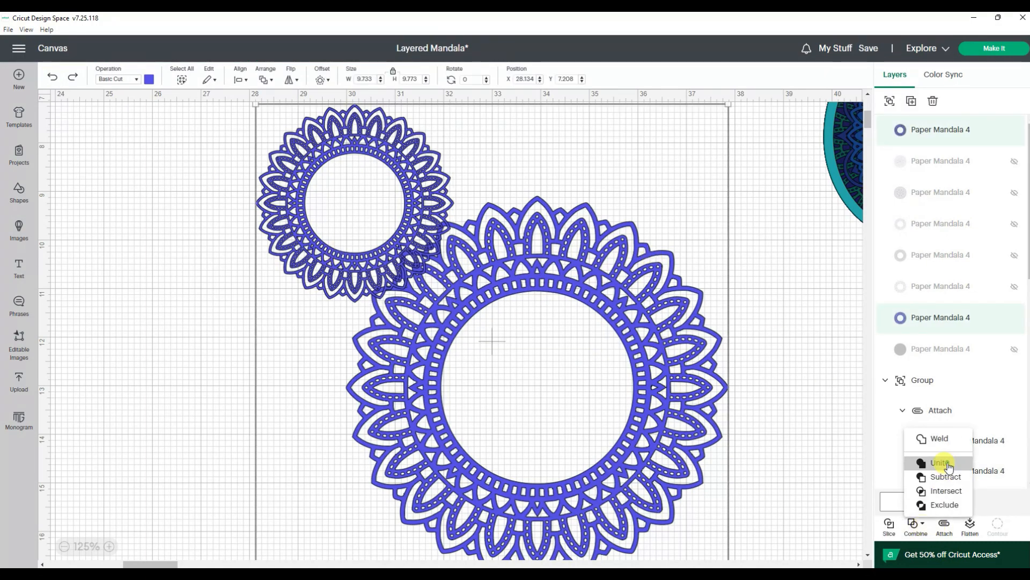
click(921, 460)
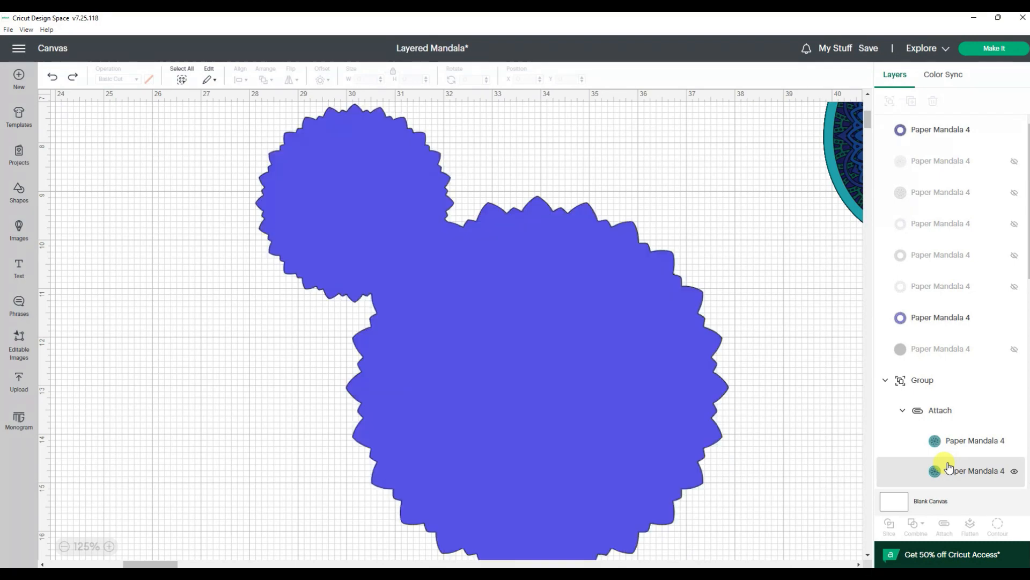
click(51, 78)
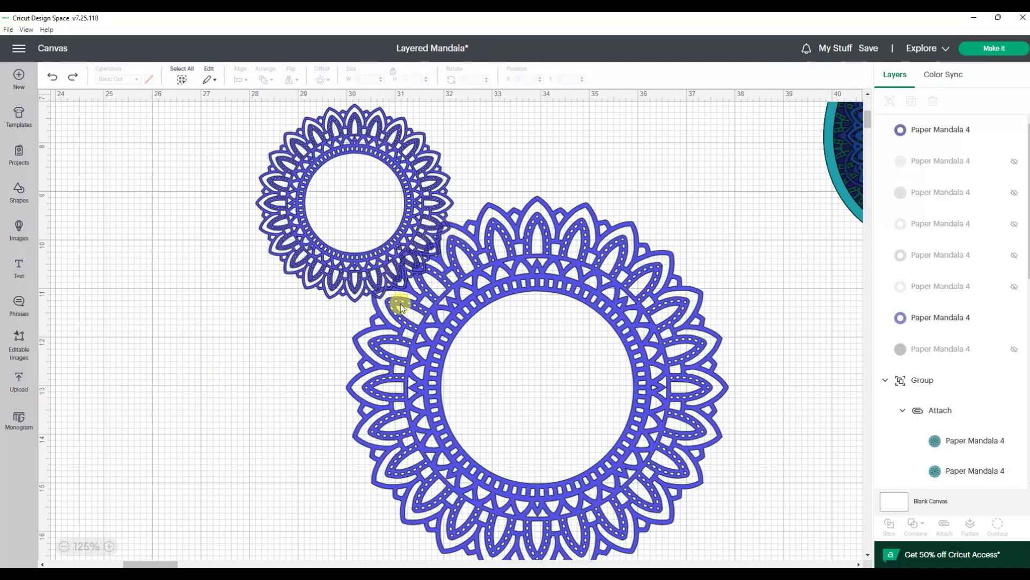
Step: Duplicate the large purple ring and place the full-size copy to the right of the original
click(379, 356)
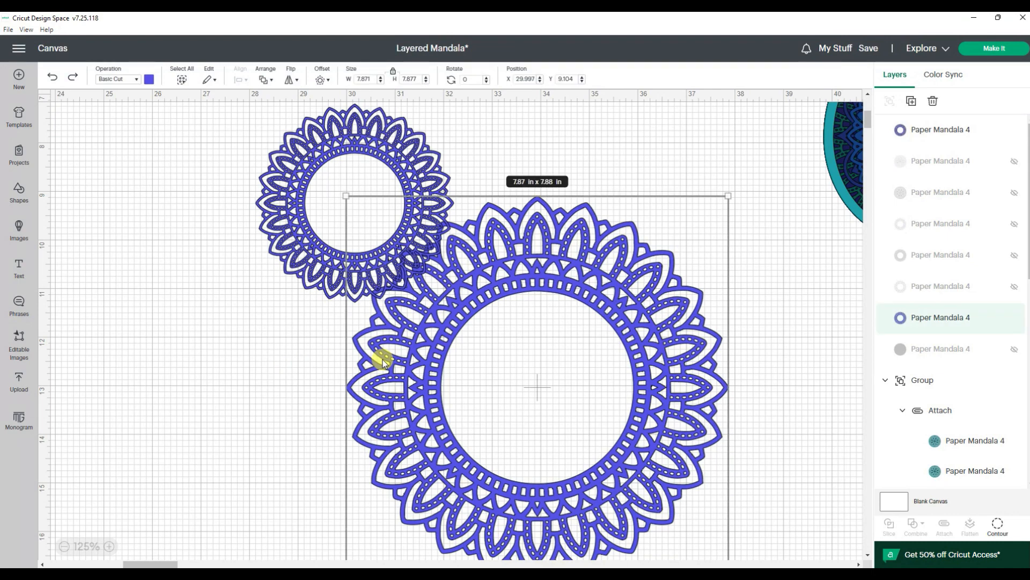
right_click(379, 357)
click(393, 301)
drag(393, 302, 890, 517)
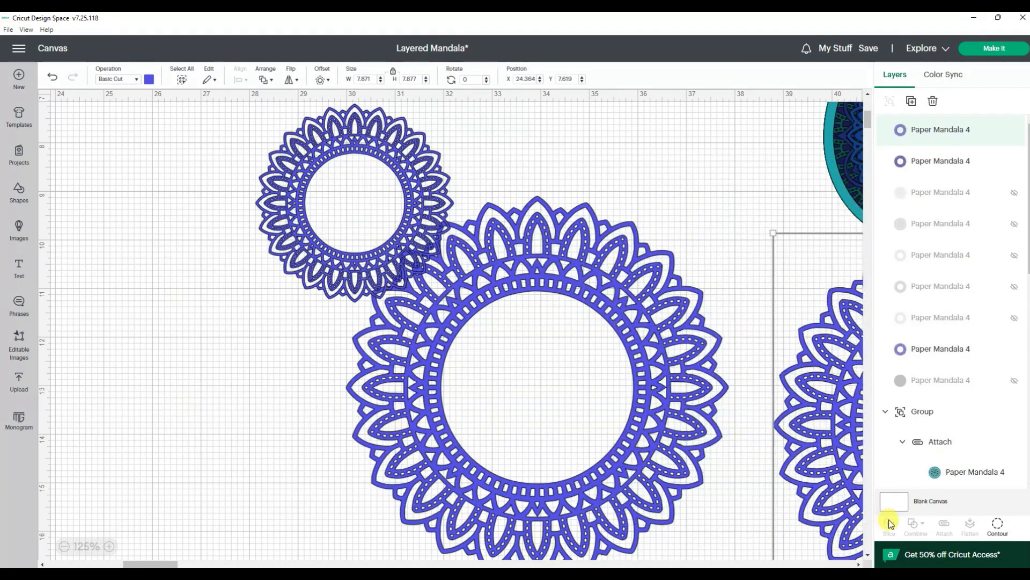
Step: Try combining the small ring and the original large ring with Subtract, and undo it
click(352, 275)
shift+click(547, 279)
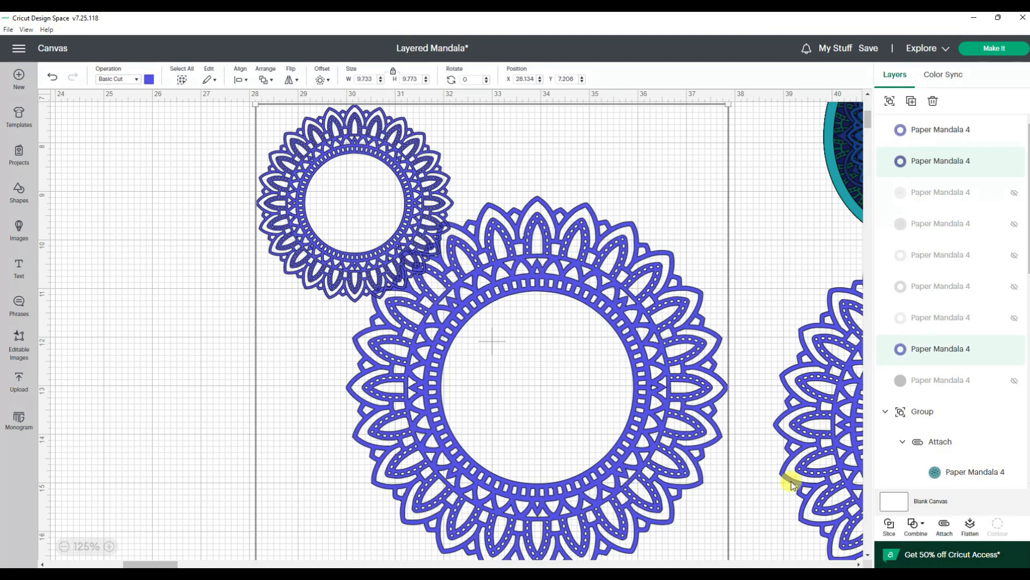
click(921, 524)
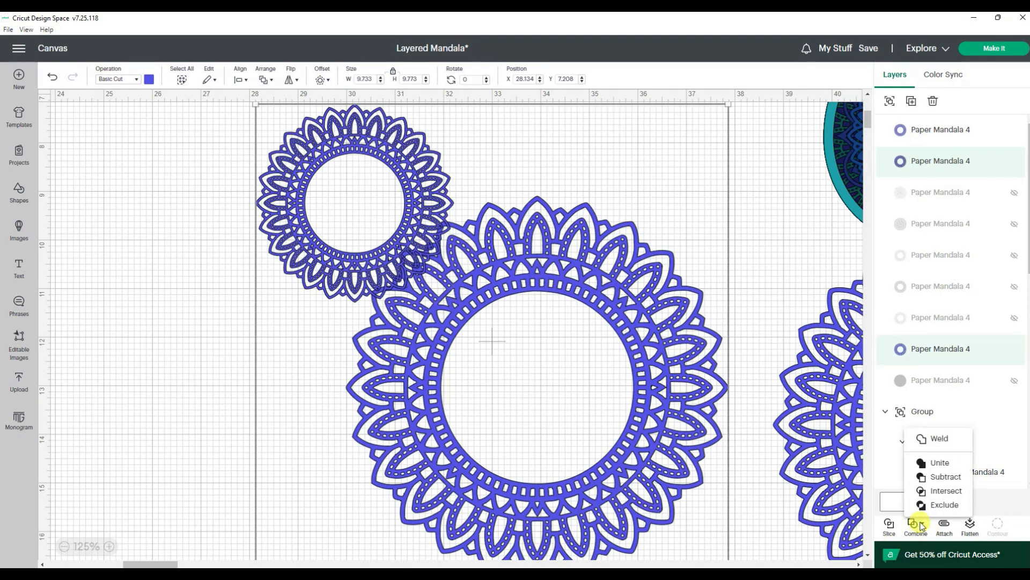
click(939, 477)
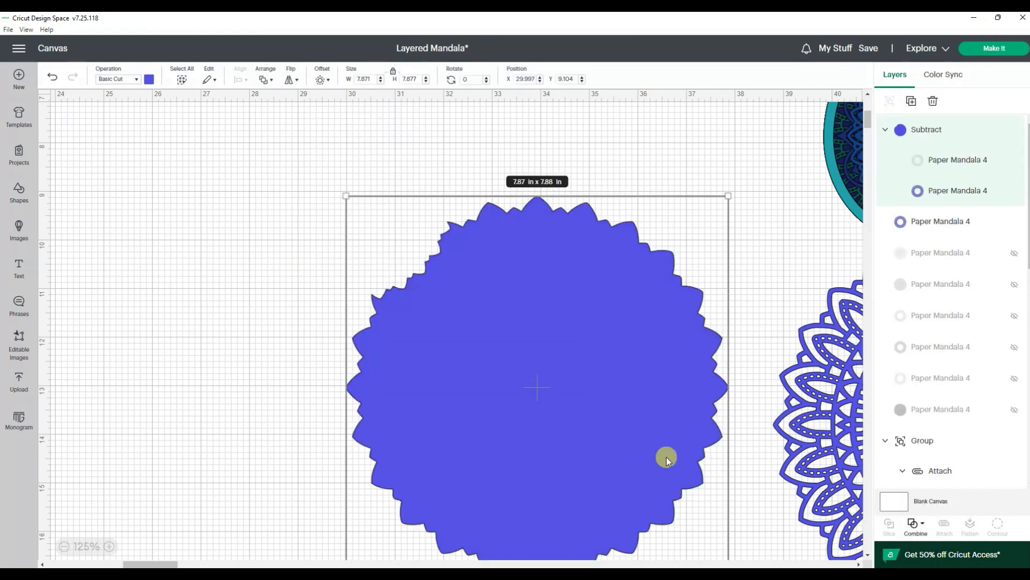
click(52, 76)
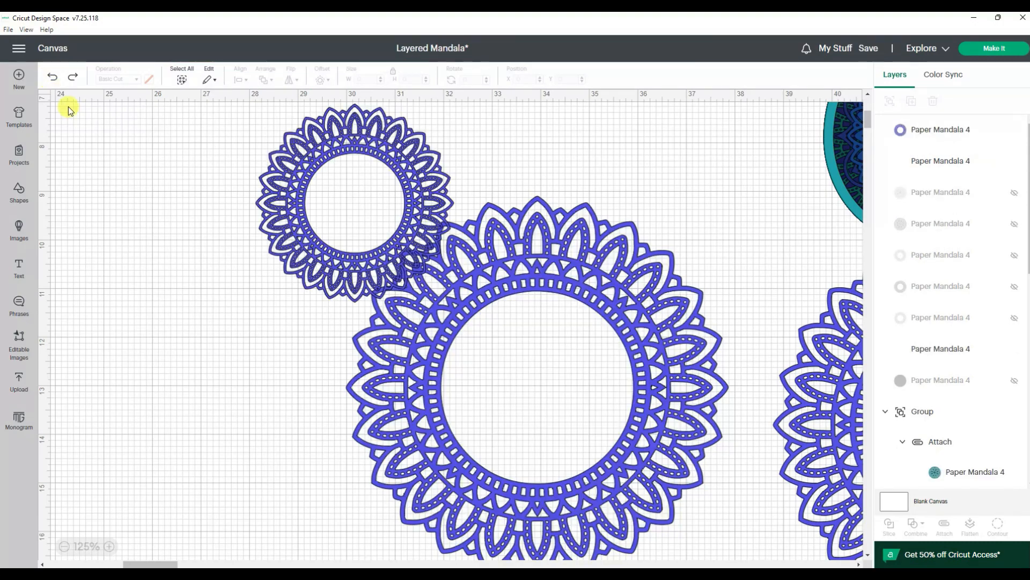
Step: Recolor the small ring yellow and cover the original large ring with a 7.87 in circle
click(287, 222)
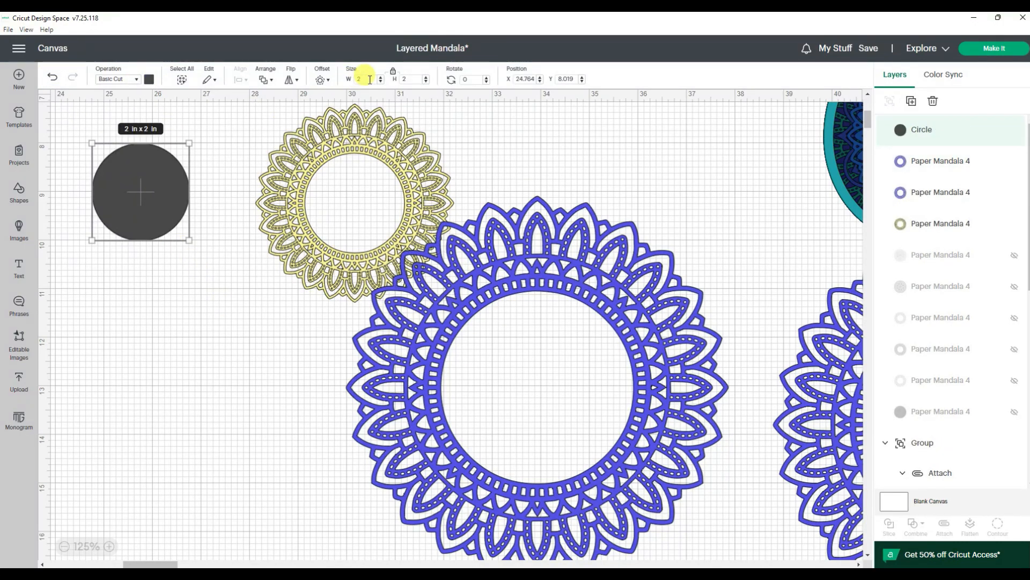
drag(370, 79, 347, 80)
text(7.87)
key(Return)
drag(262, 288, 533, 334)
drag(748, 185, 600, 337)
click(264, 79)
click(241, 79)
click(241, 79)
click(273, 196)
click(769, 213)
click(673, 279)
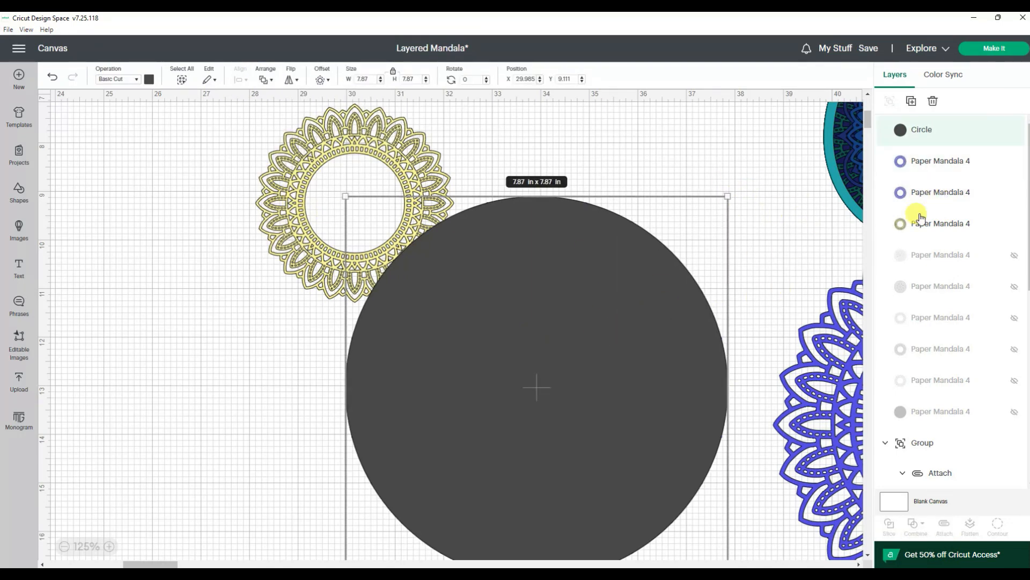
Step: Hide the large ring beneath the circle and apply Subtract to the circle and the small yellow ring
click(1015, 161)
click(281, 207)
shift+click(582, 267)
click(916, 524)
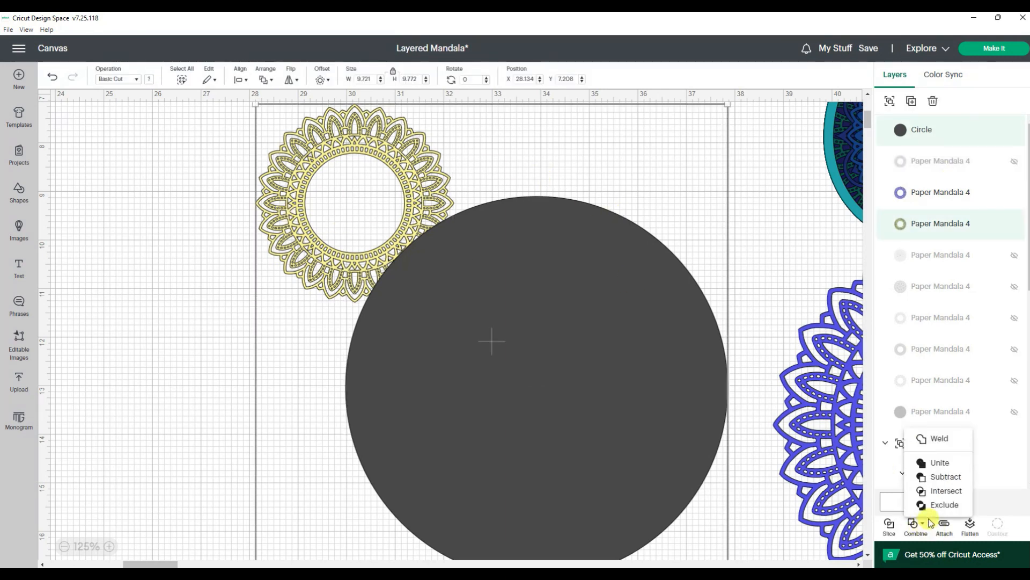
click(946, 476)
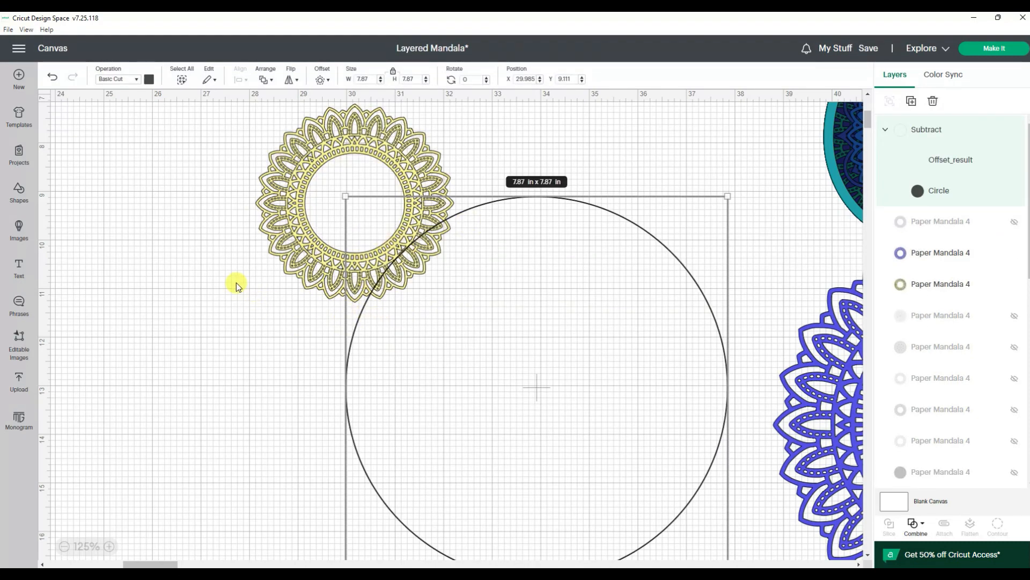
Step: Try to slice the small yellow ring with the subtracted circle
shift+click(269, 223)
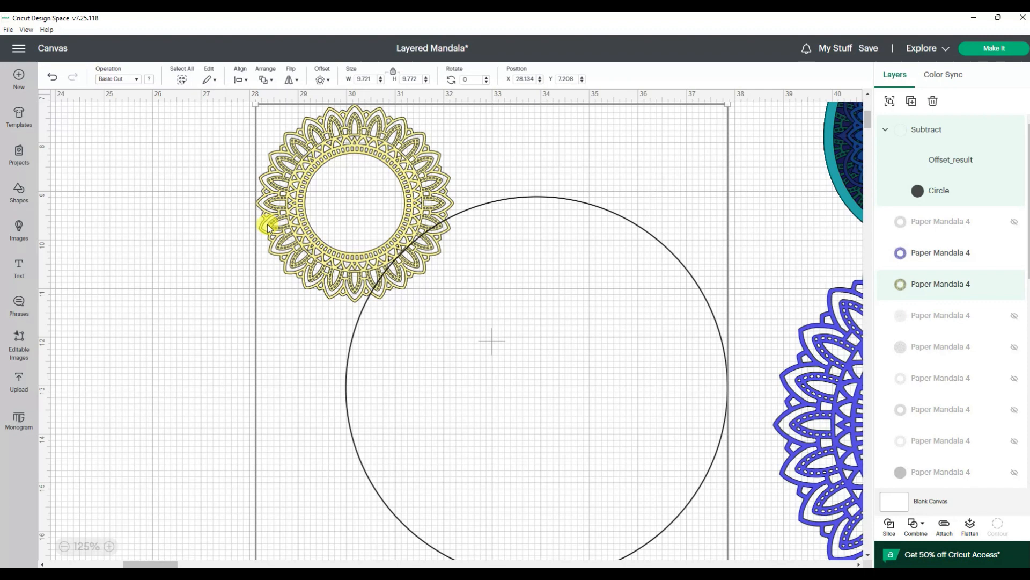
click(890, 527)
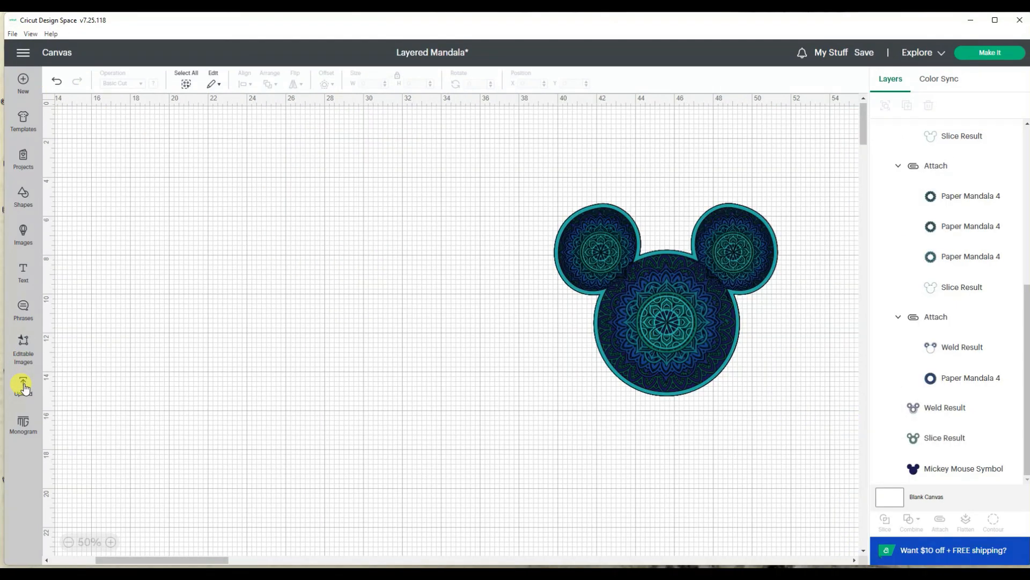
Step: Search the uploaded images for "mandala", add the blue and purple layered mandala to clear canvas space, and ungroup it
click(23, 384)
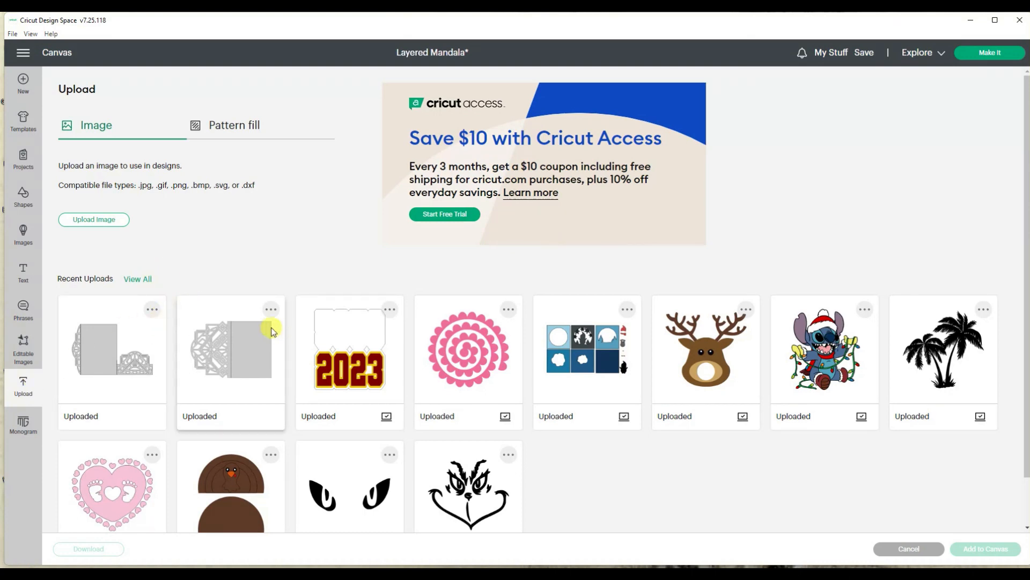
click(137, 278)
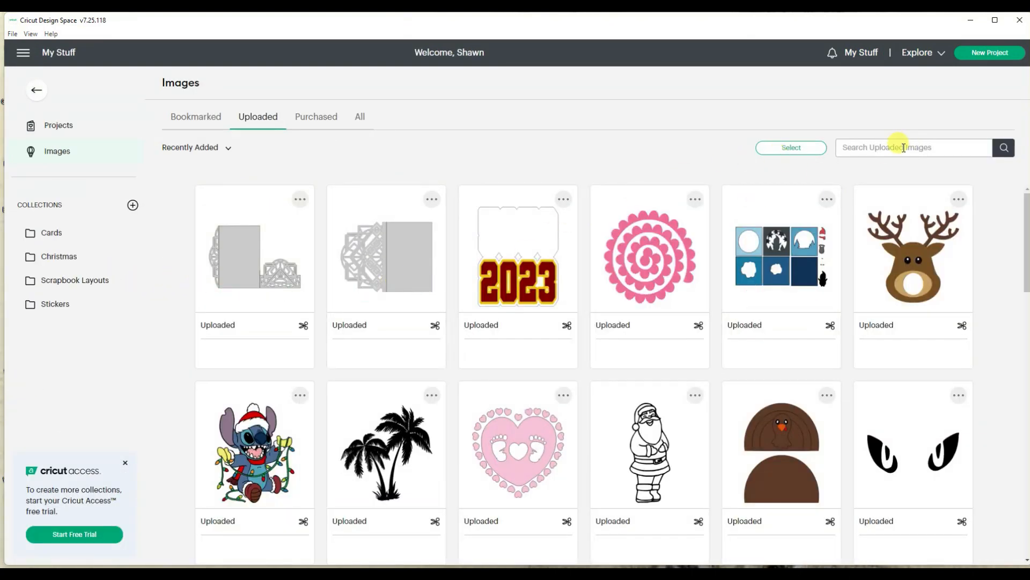
text(mandala)
key(Return)
mouse_move(552, 267)
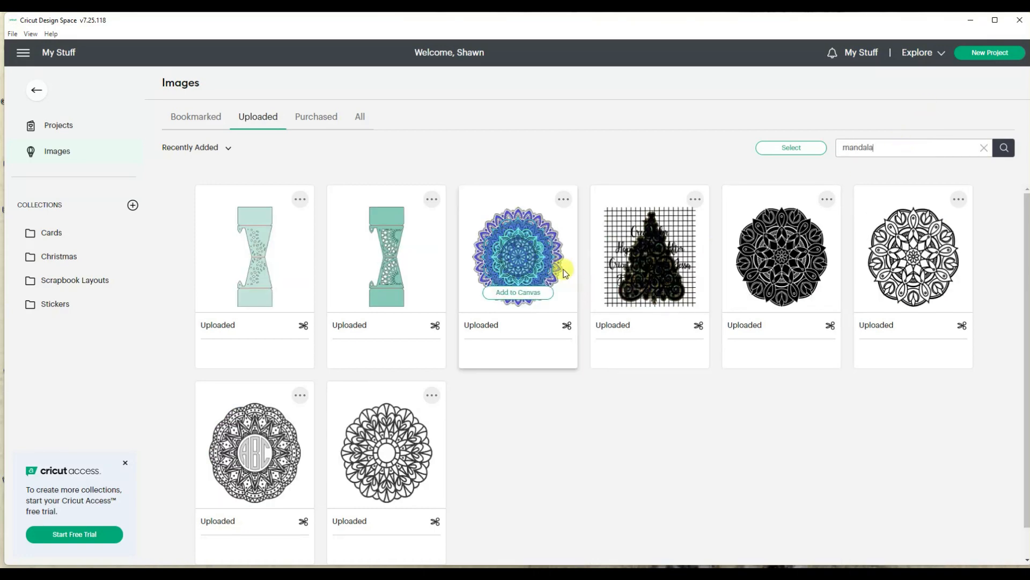
click(521, 293)
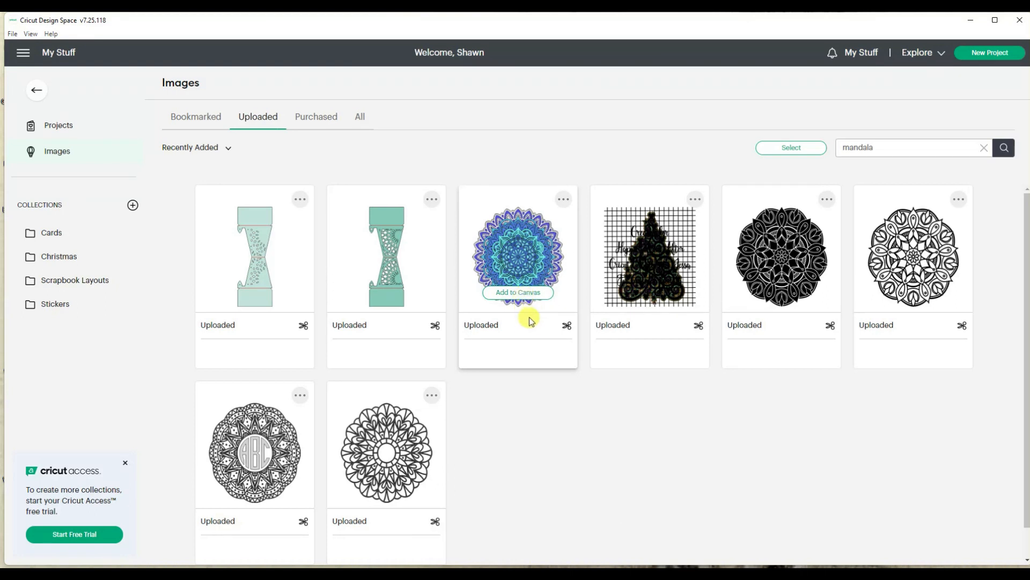
click(37, 90)
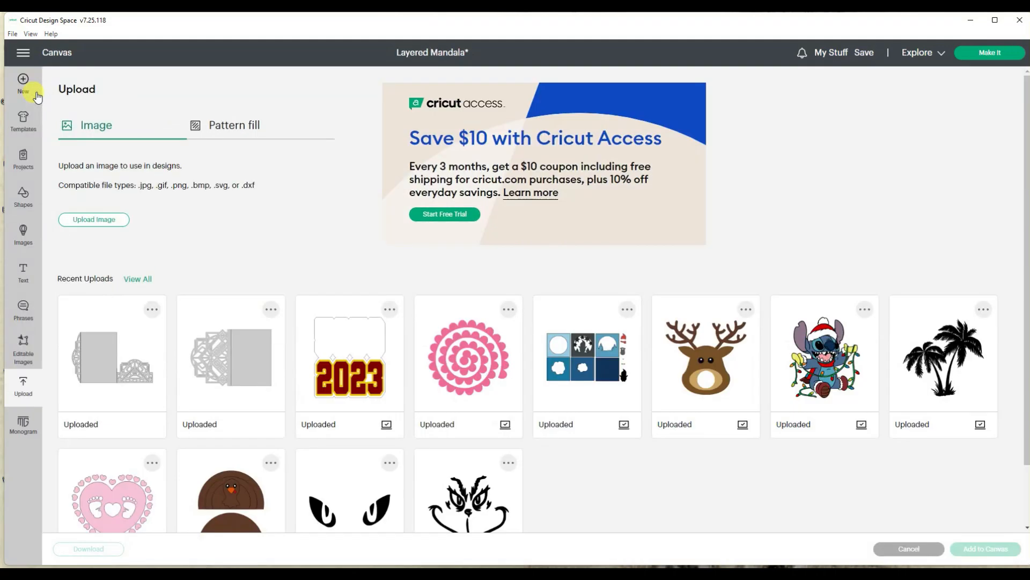
click(24, 196)
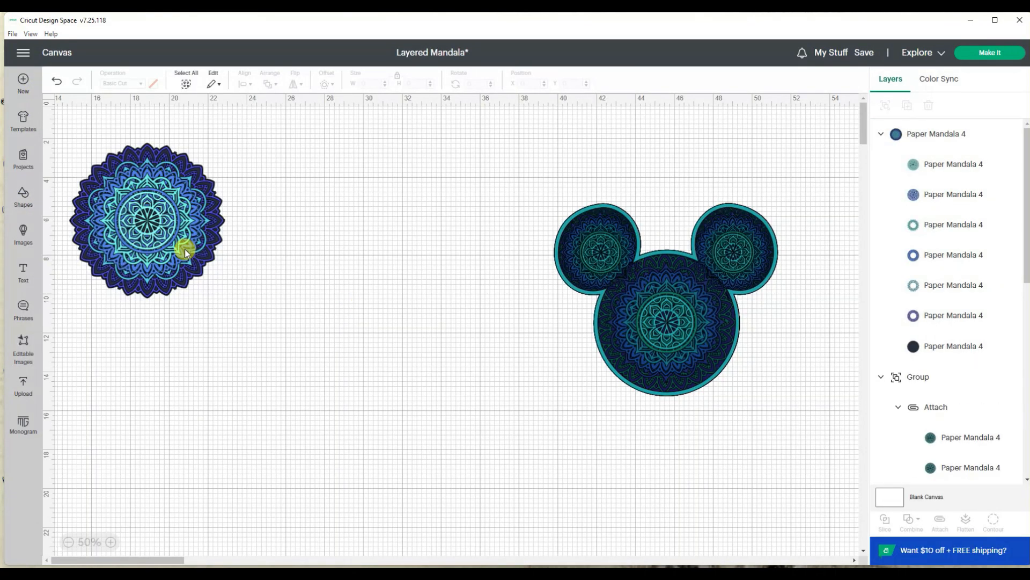
drag(184, 246, 298, 313)
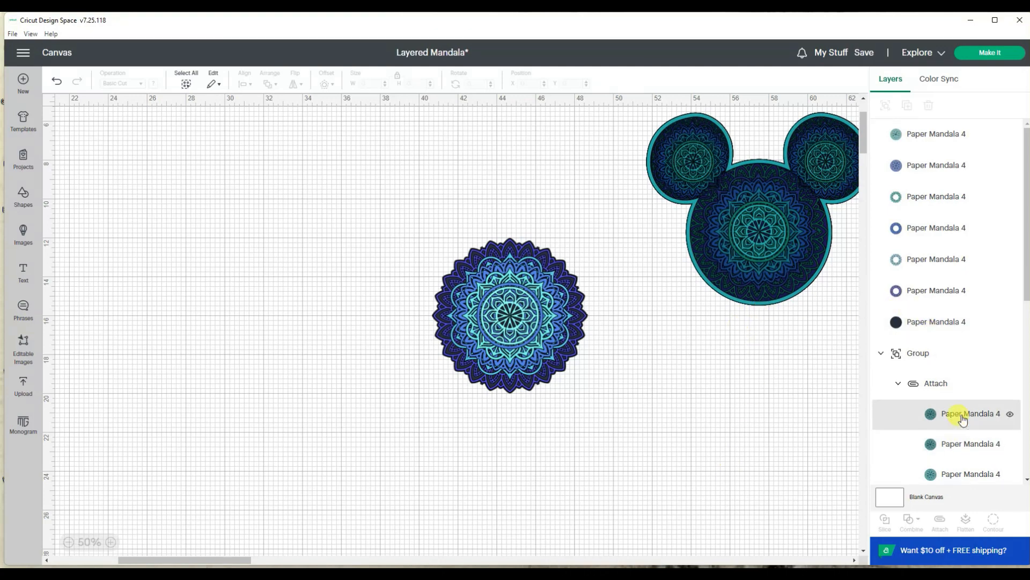
Step: Duplicate the Slice Result mouse-head outline and place the copy beside the new mandala
scroll(957, 418, down, 4)
click(954, 457)
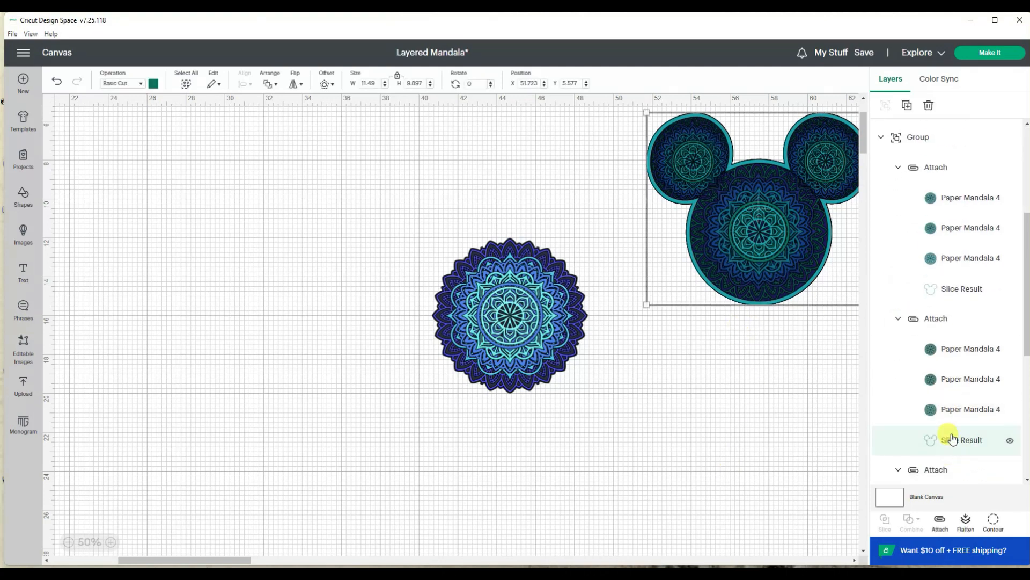
click(907, 106)
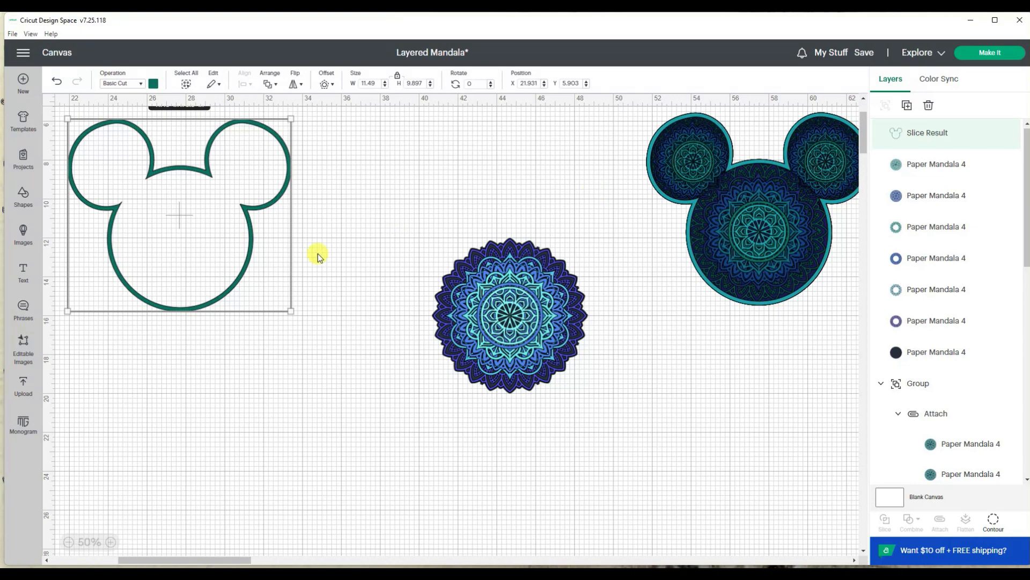
drag(224, 281, 382, 366)
Step: Select all seven layers of the new mandala and group them
click(528, 362)
drag(589, 244, 473, 410)
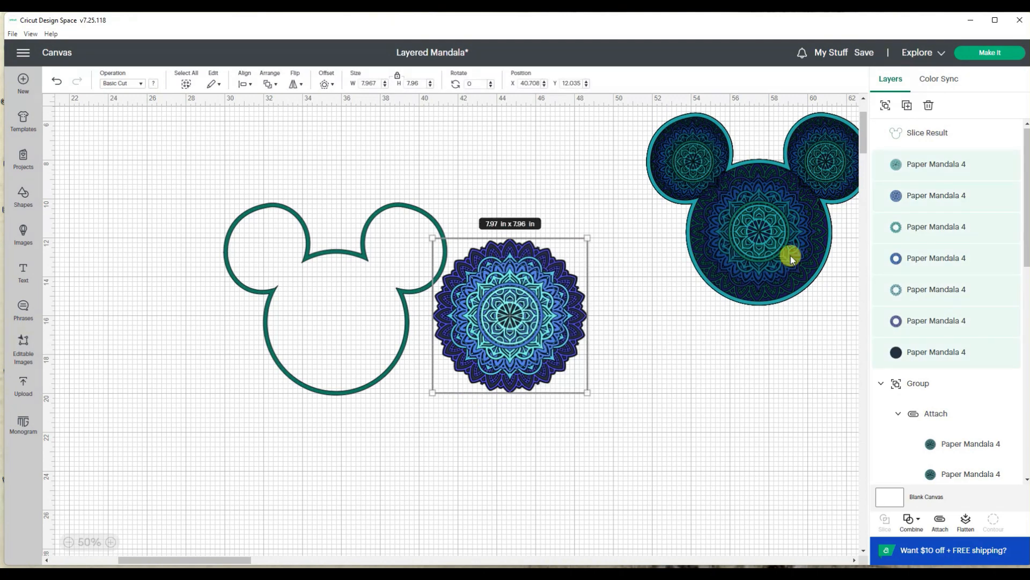
click(886, 105)
drag(524, 318, 522, 320)
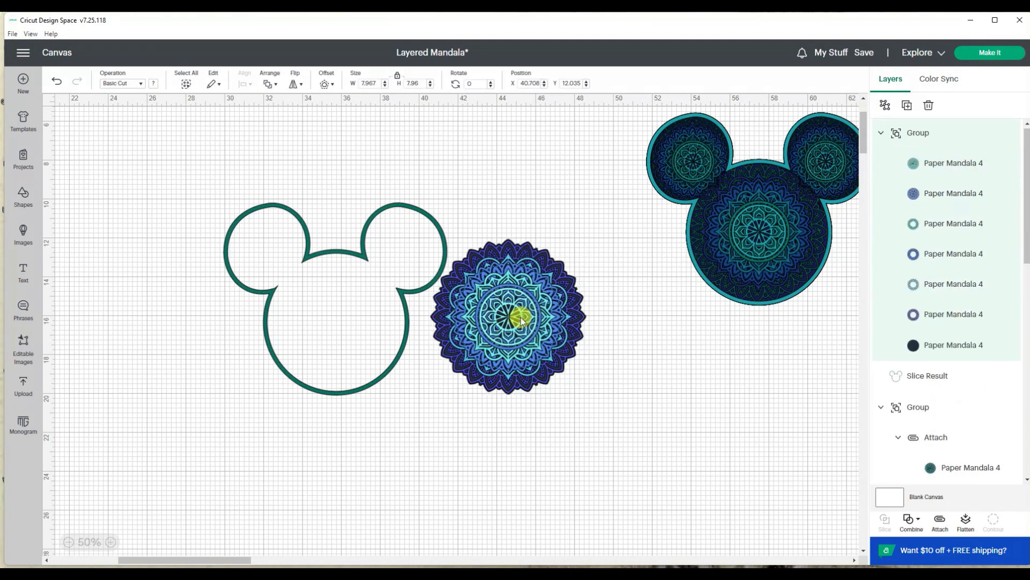
Step: Move the grouped mandala into the outline's head circle and shrink it to about 7.19 x 7.18 in
click(391, 368)
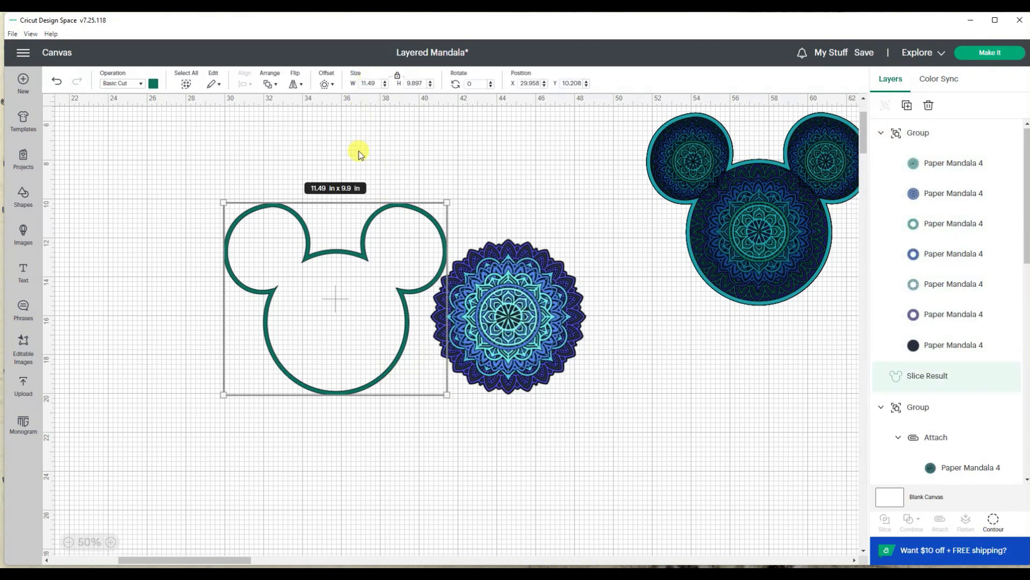
click(109, 541)
drag(570, 349, 311, 357)
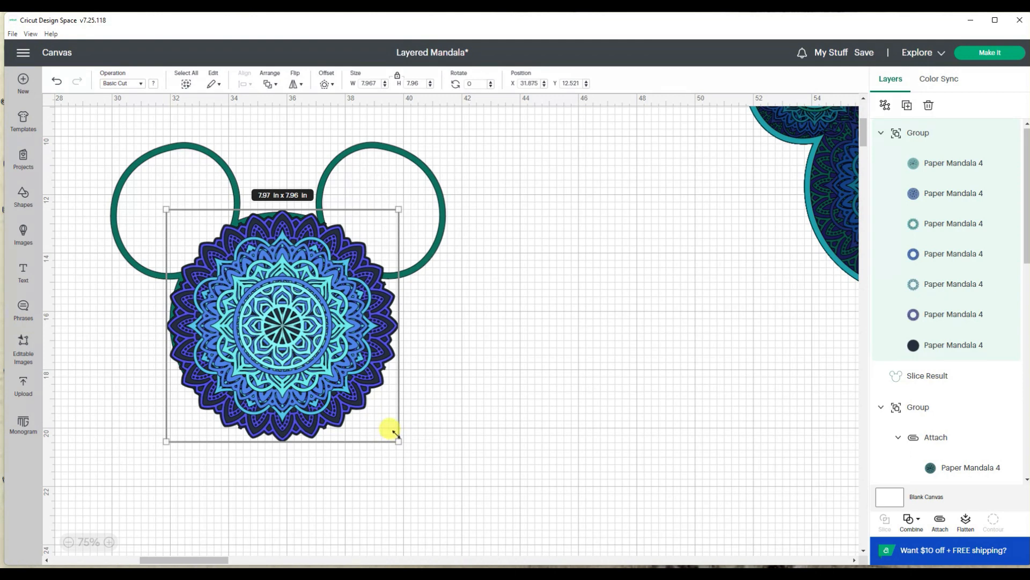
drag(392, 444, 364, 413)
drag(311, 329, 321, 341)
drag(379, 419, 385, 425)
drag(332, 355, 330, 354)
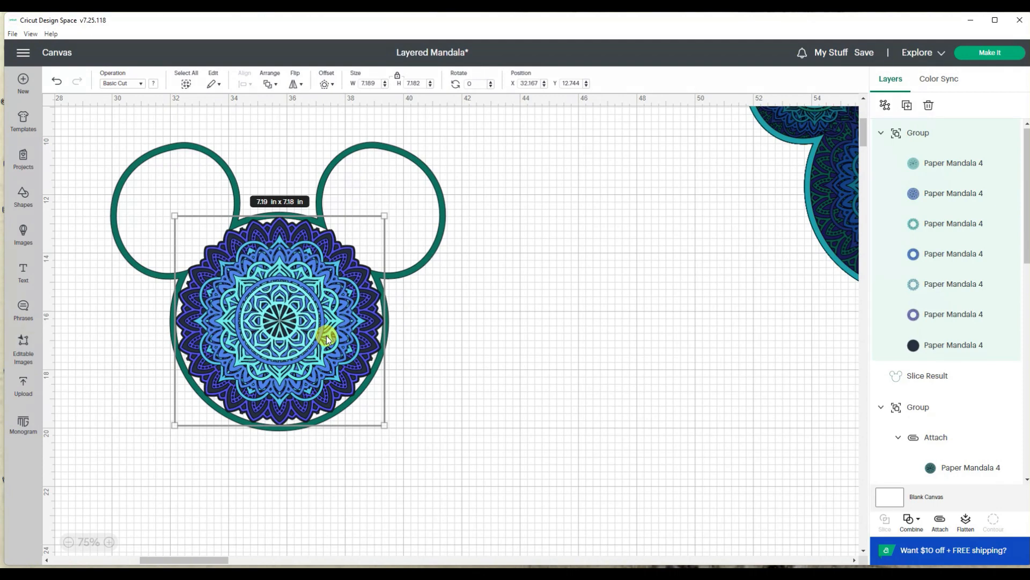
Step: Duplicate the head mandala, shrink the copies to ear size, and place one inside each ear of the outline
key(ctrl+d)
drag(279, 324, 219, 240)
drag(246, 279, 234, 268)
drag(202, 223, 373, 213)
click(552, 324)
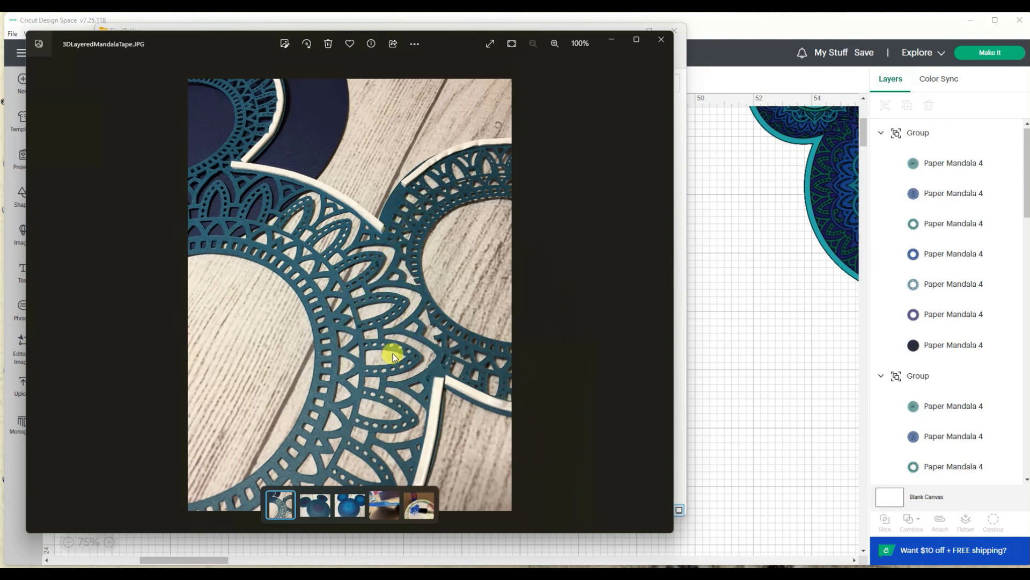
Step: View the 3DLayeredMandalaTape photo, then close it and its FinalToUse folder window
click(664, 39)
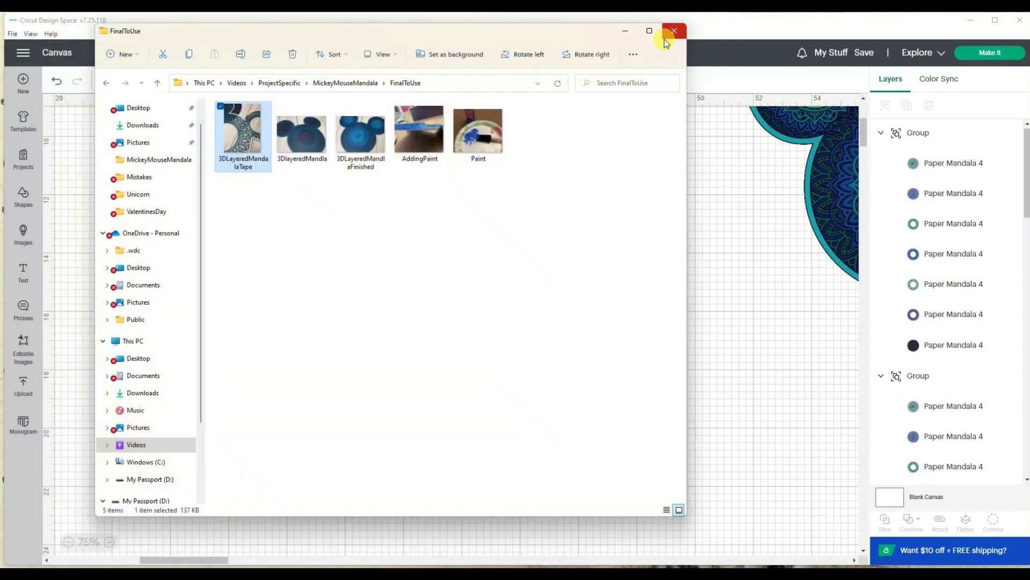
click(685, 32)
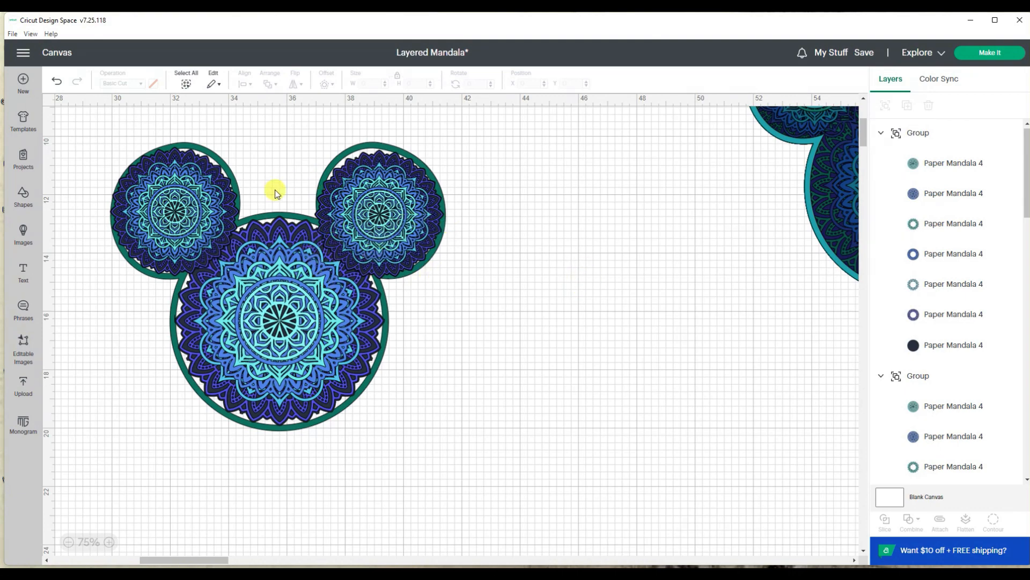
Step: Inspect both mouse-head designs at close range and open the save options for the Layered Mandala project
click(109, 542)
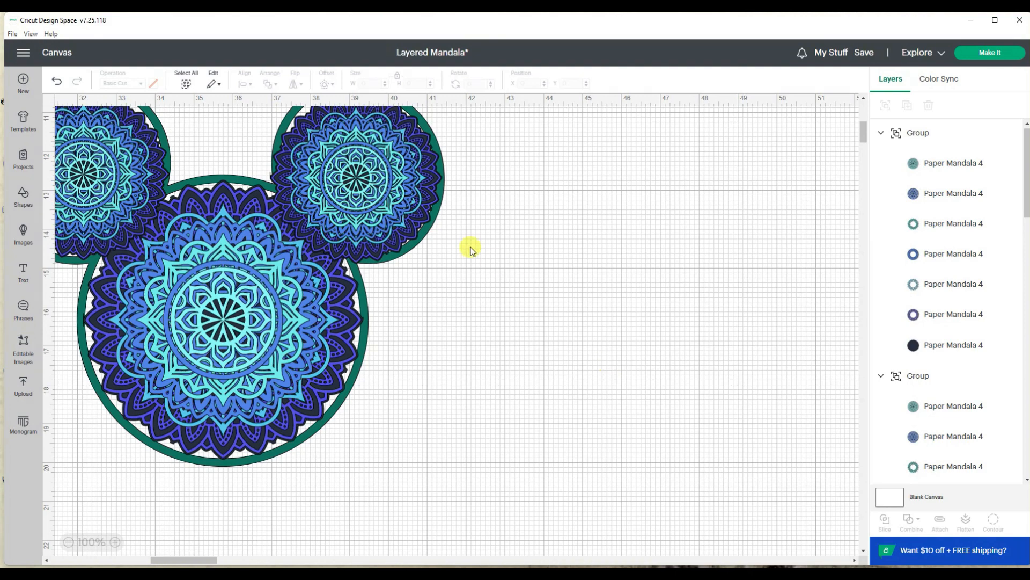
click(69, 542)
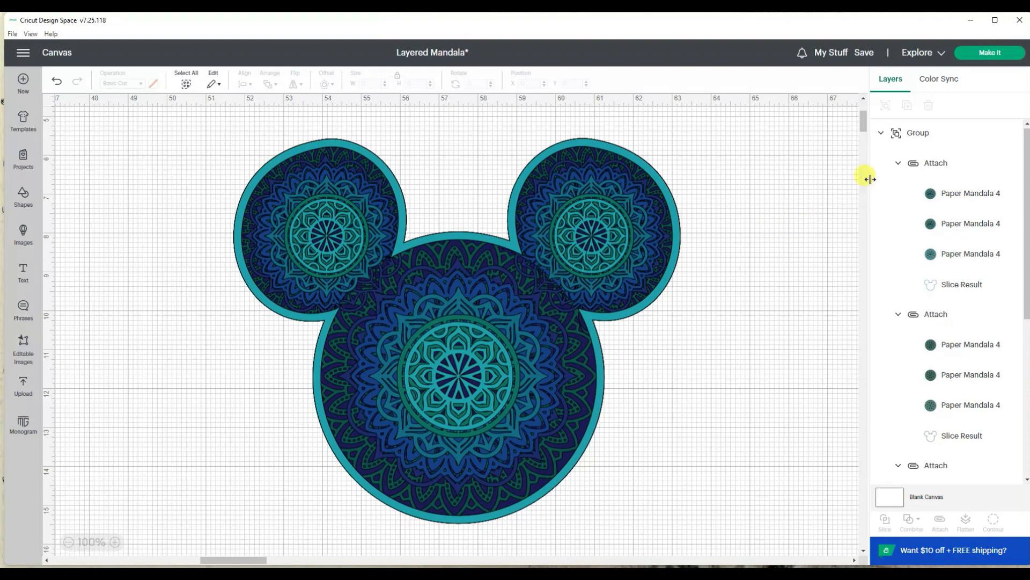
mouse_move(865, 52)
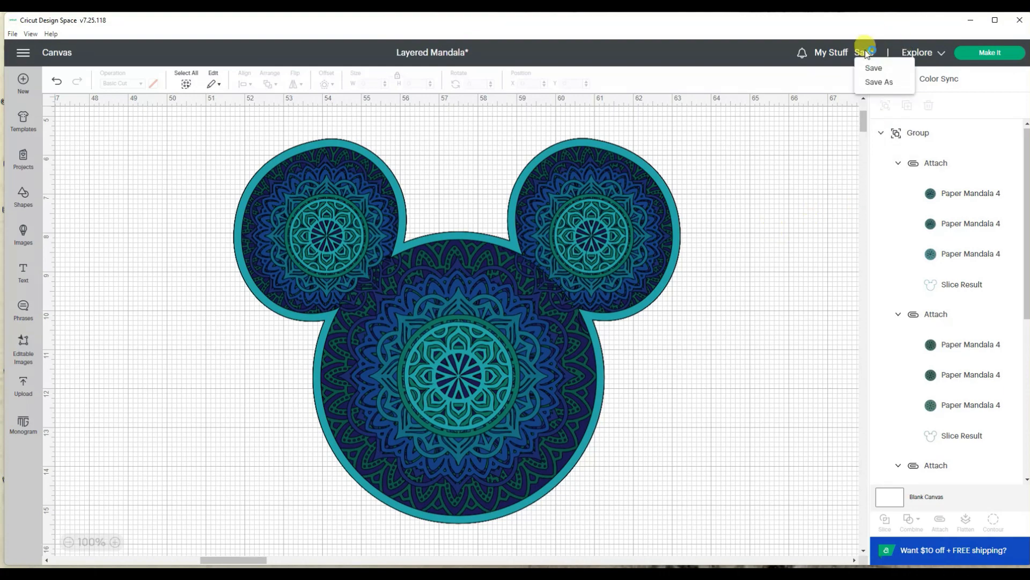